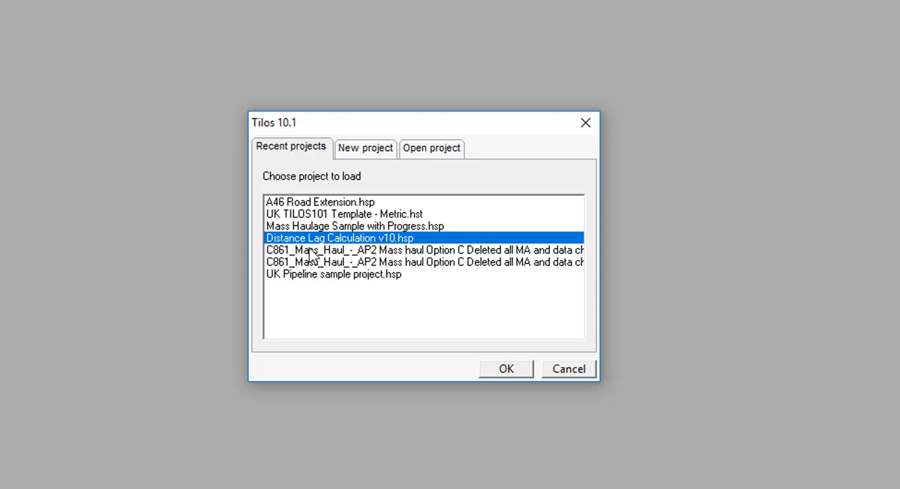
Step: Create a new project from the UK TILOS101 Template - Metric.hst template
click(312, 239)
click(425, 150)
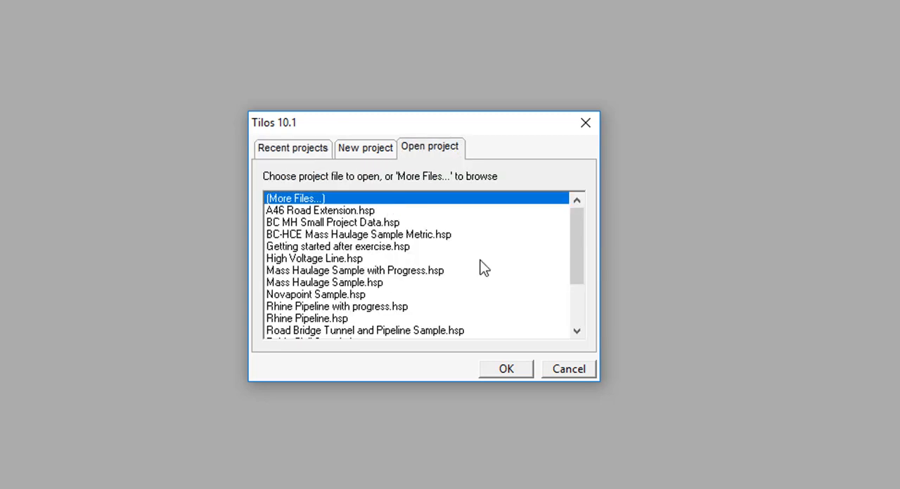
drag(578, 241, 554, 209)
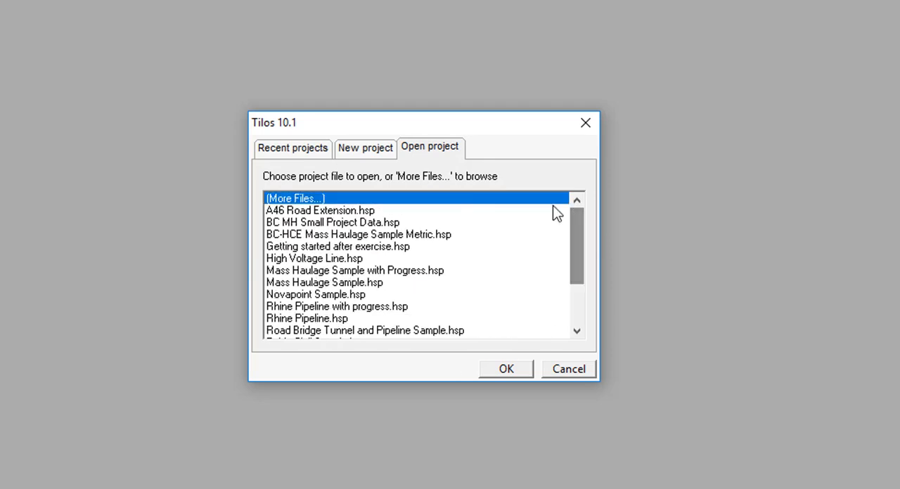
click(364, 149)
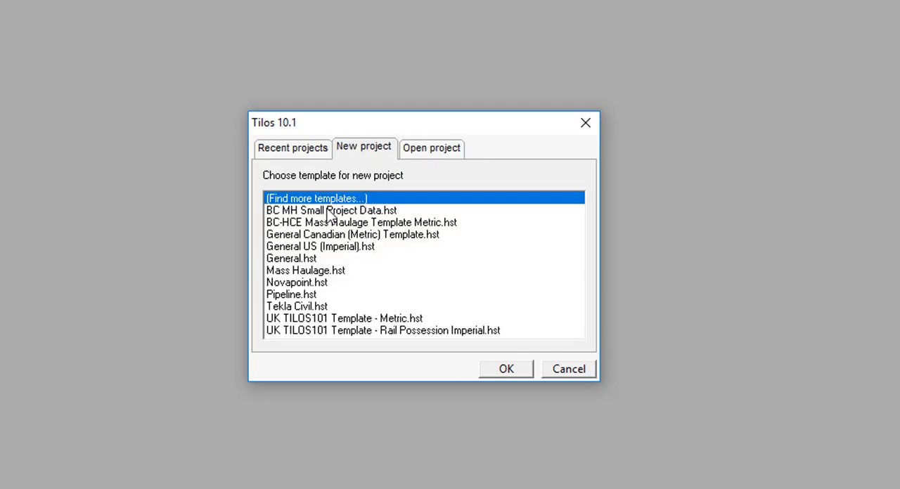
click(361, 320)
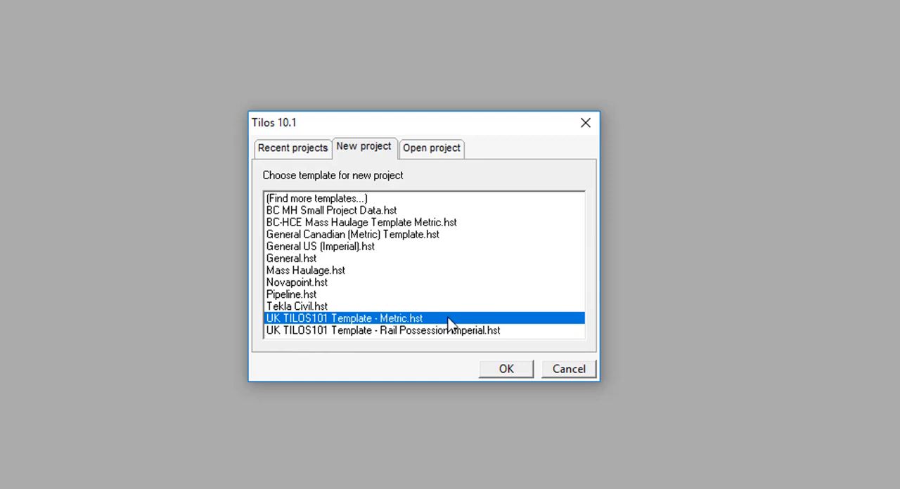
click(504, 368)
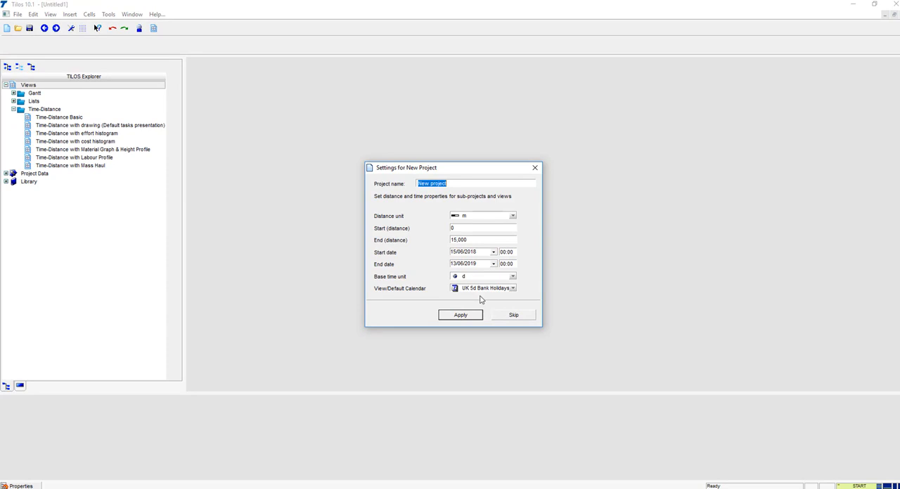
Step: Name the new project A46 Road Extension
drag(450, 170, 426, 147)
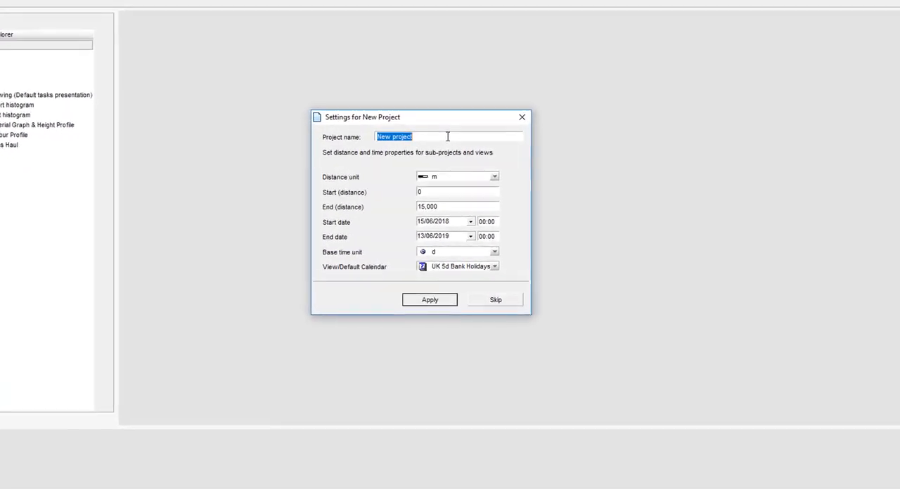
text(A46)
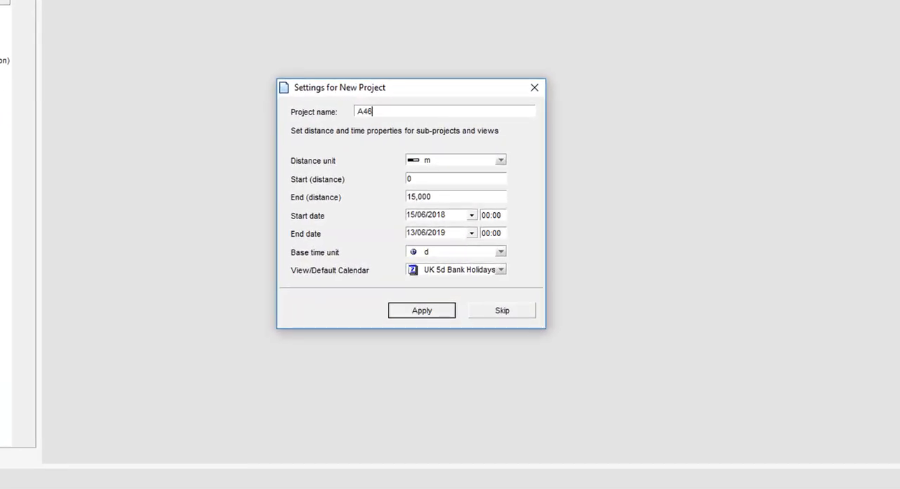
text( Road Extension)
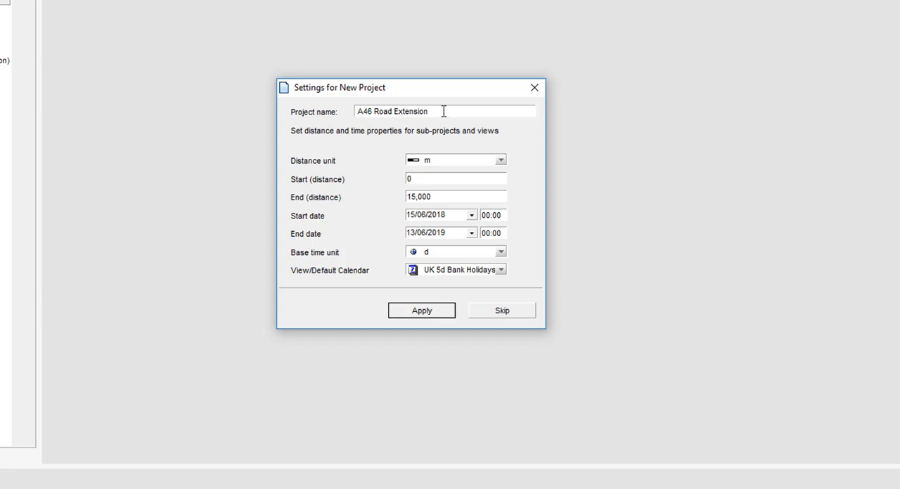
Step: Keep the distance unit as m with the start distance at 0, and set the end distance to 5,000
click(464, 165)
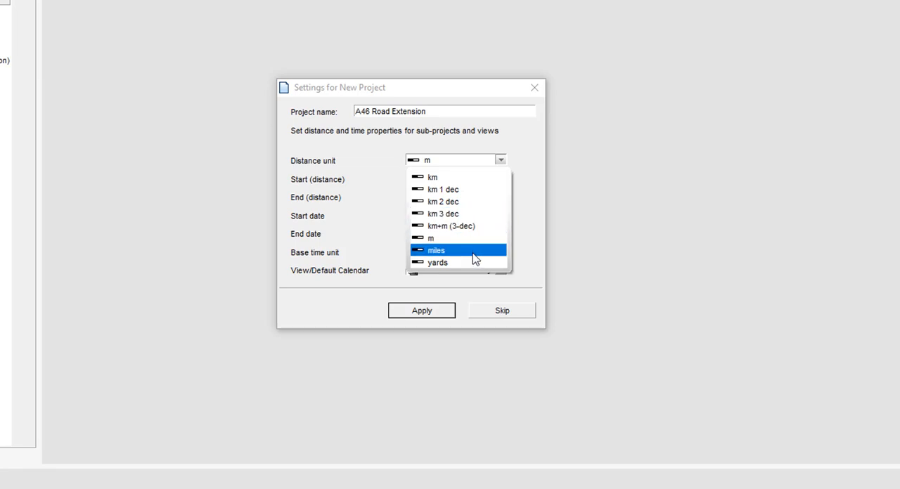
click(476, 246)
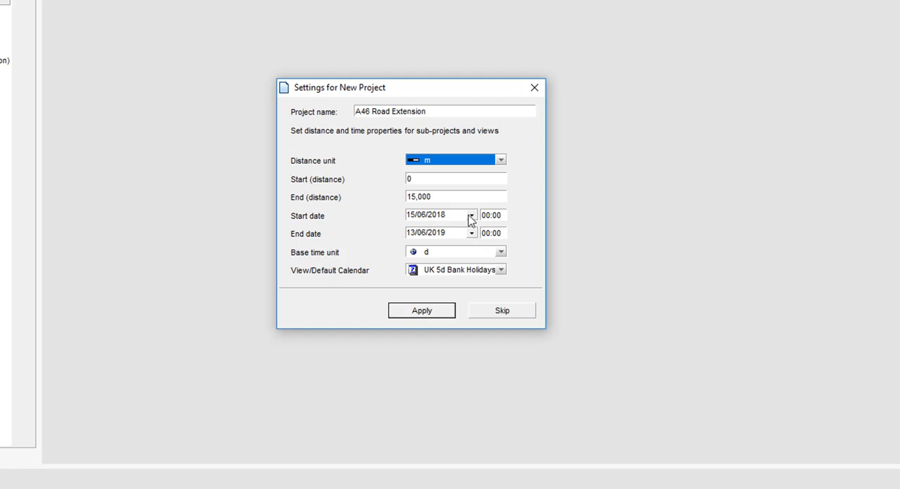
click(452, 180)
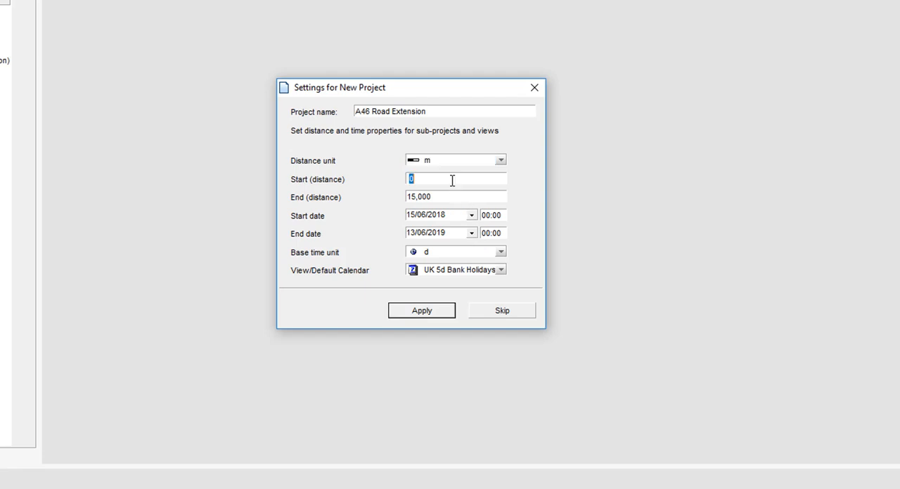
click(452, 196)
click(450, 178)
click(450, 197)
click(448, 181)
click(450, 197)
text(5000)
key(Tab)
Step: Set the project start to 18/06/2018 at 08:00
click(431, 234)
click(434, 217)
click(471, 216)
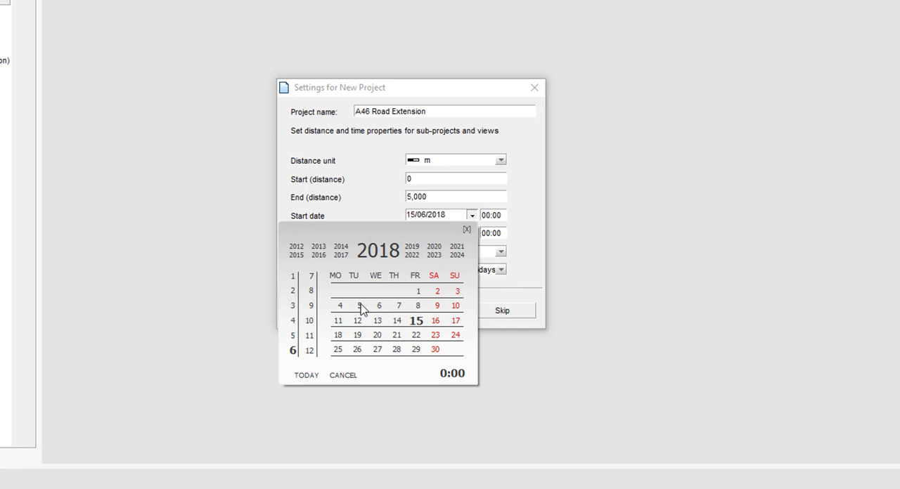
click(338, 337)
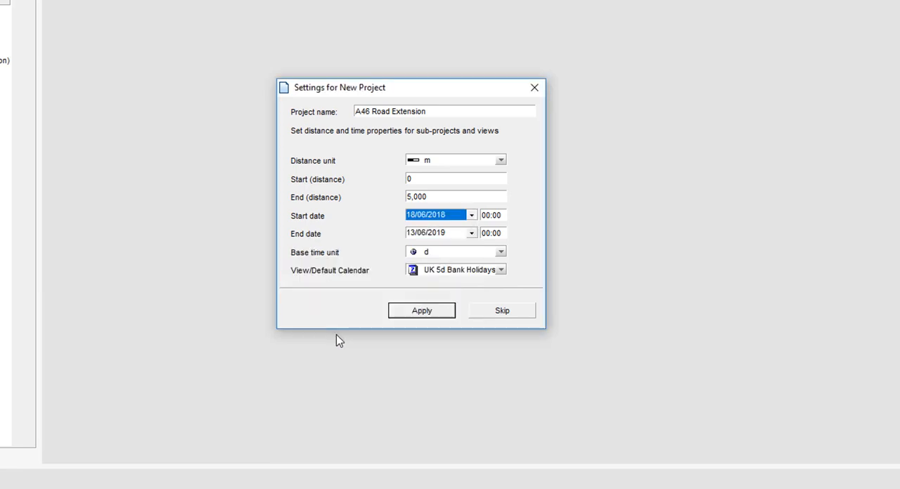
click(488, 218)
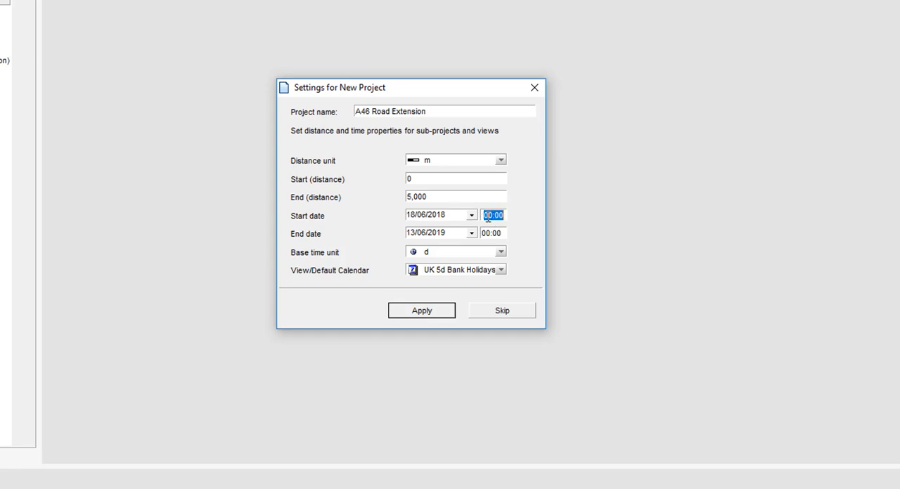
click(490, 216)
text(8)
click(431, 218)
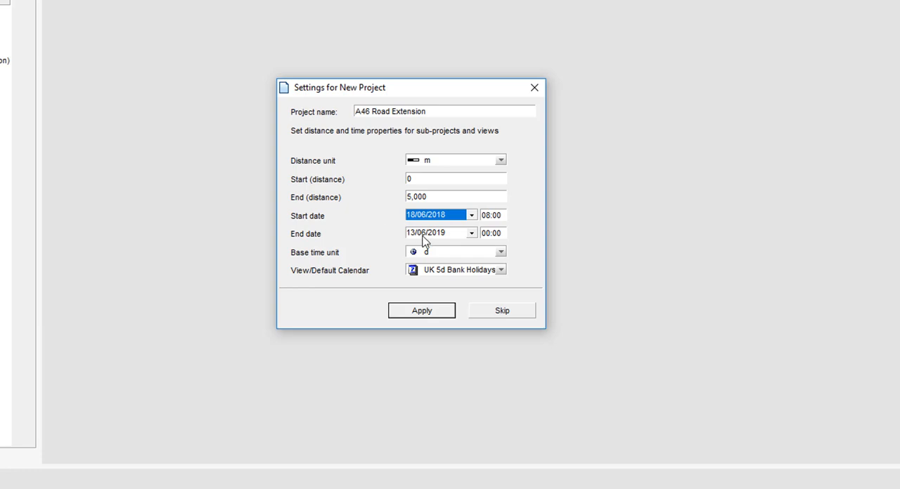
Step: Set the project end to 16/06/2019 at 16:00
click(425, 237)
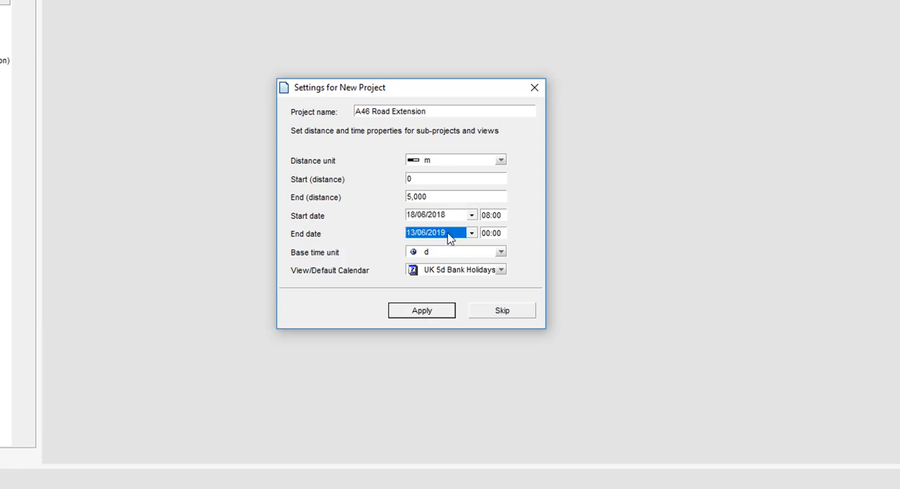
click(416, 236)
click(419, 233)
key(BackSpace)
text(6)
click(490, 235)
key(BackSpace)
key(BackSpace)
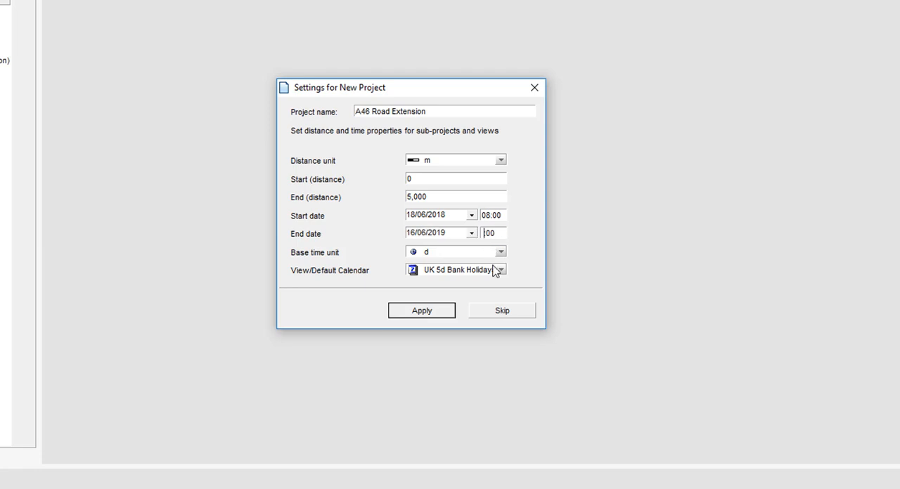
text(16)
click(445, 239)
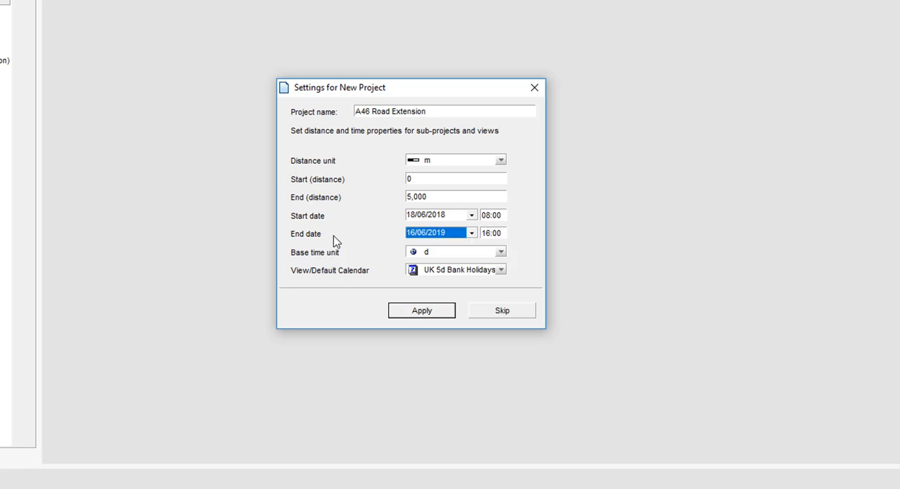
Step: Keep d as the base time unit and UK 5d Bank Holidays as the default calendar, and apply the project settings
click(427, 254)
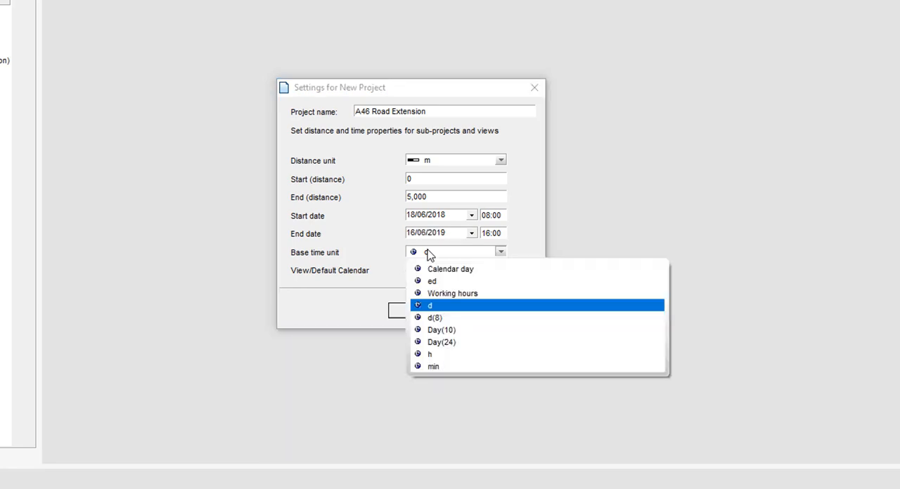
click(429, 255)
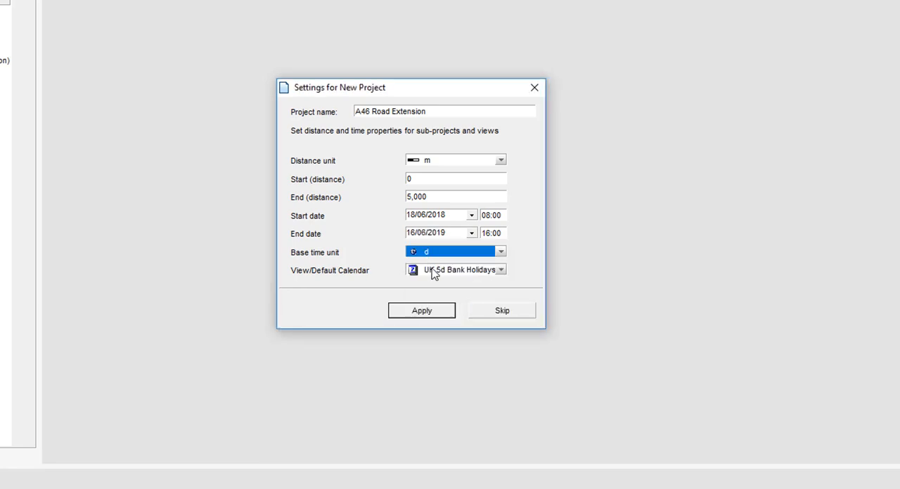
click(433, 272)
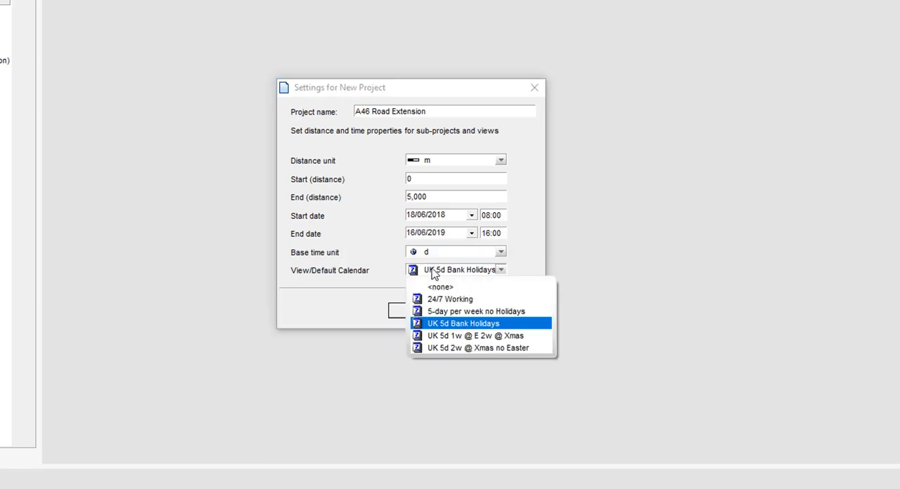
click(433, 274)
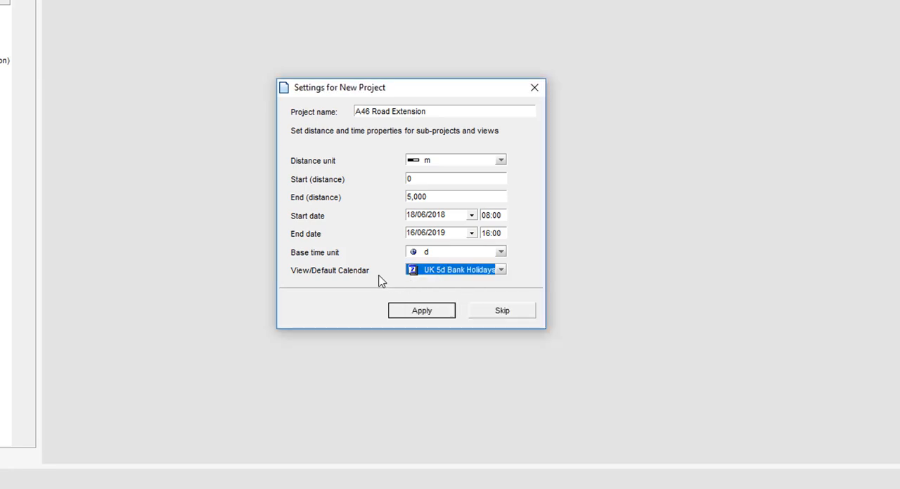
click(422, 311)
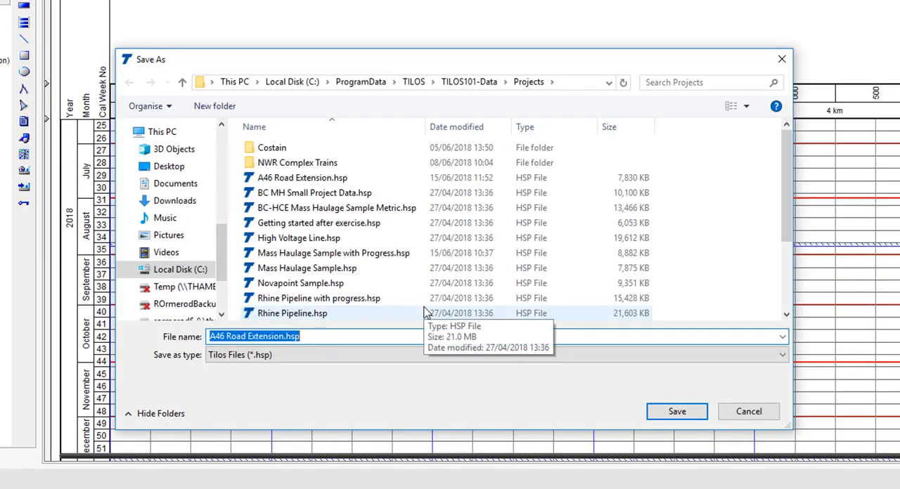
Step: Save the project as A46 Road Extension.hsp in the Projects folder, replacing the existing file
click(333, 335)
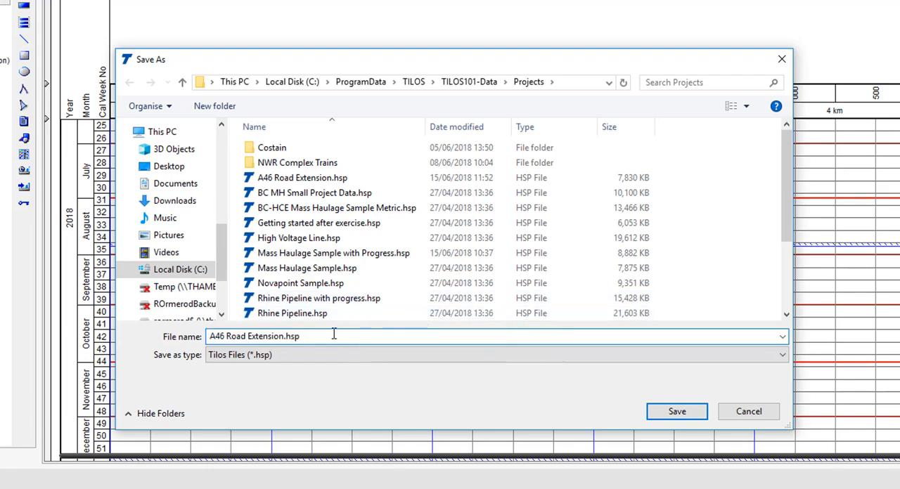
click(677, 412)
click(544, 253)
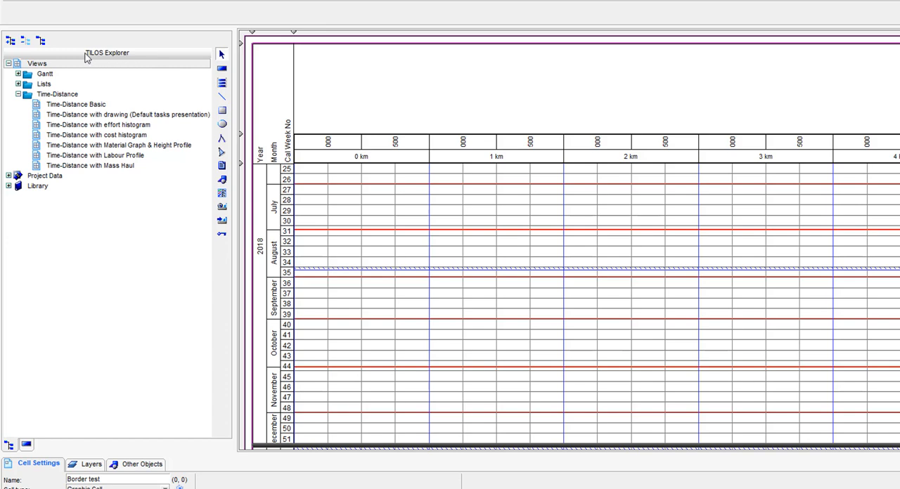
Step: Look through the Gantt, Lists and Time-Distance groups under Views in the project tree
click(8, 64)
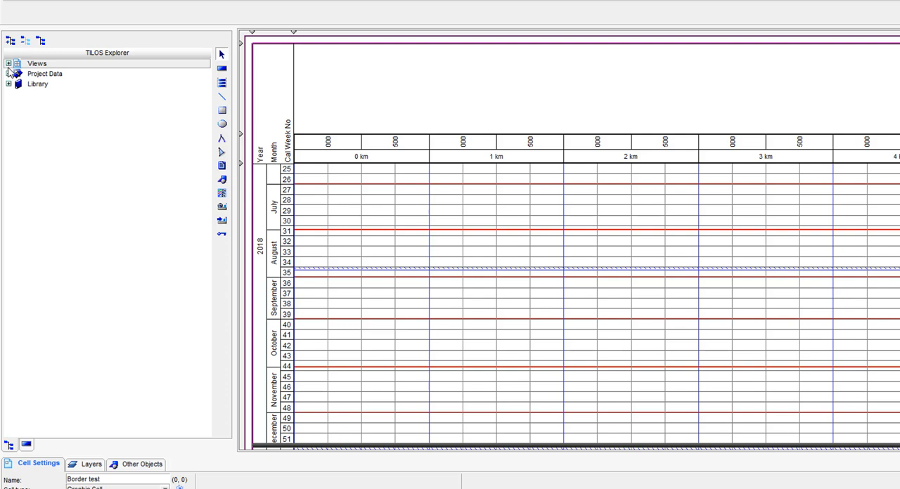
click(8, 64)
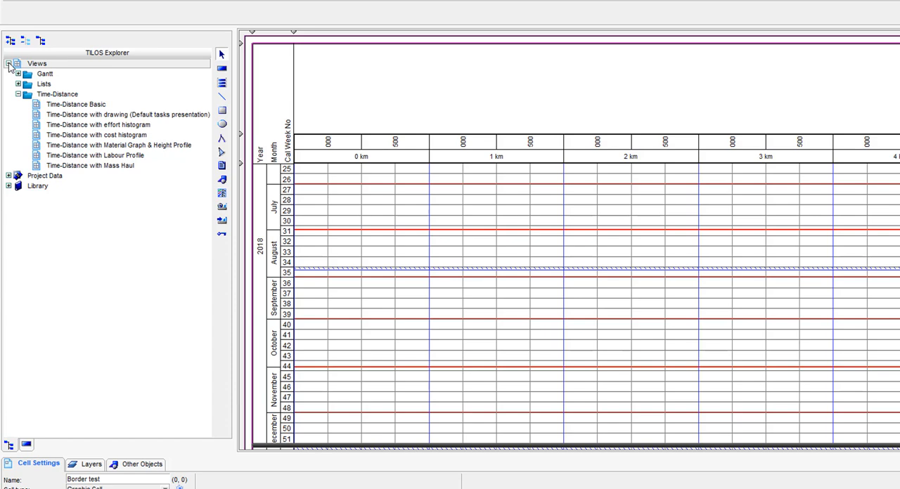
click(18, 74)
click(19, 74)
click(18, 84)
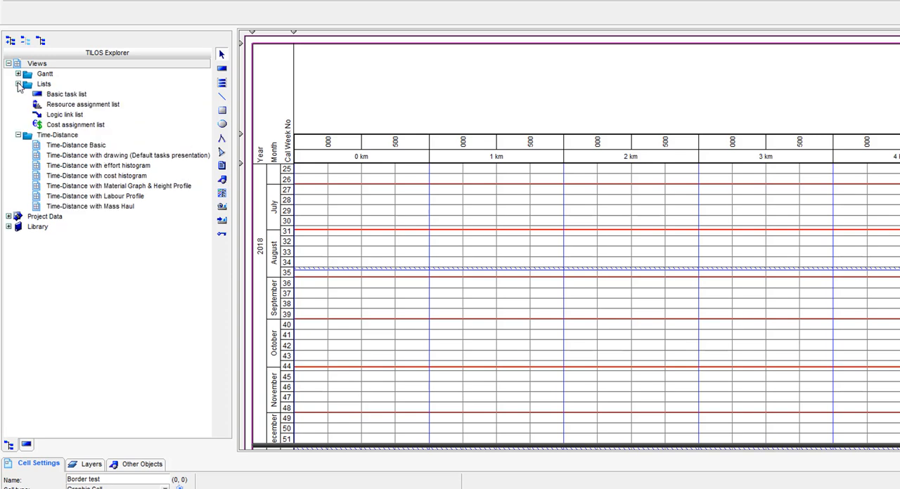
click(18, 83)
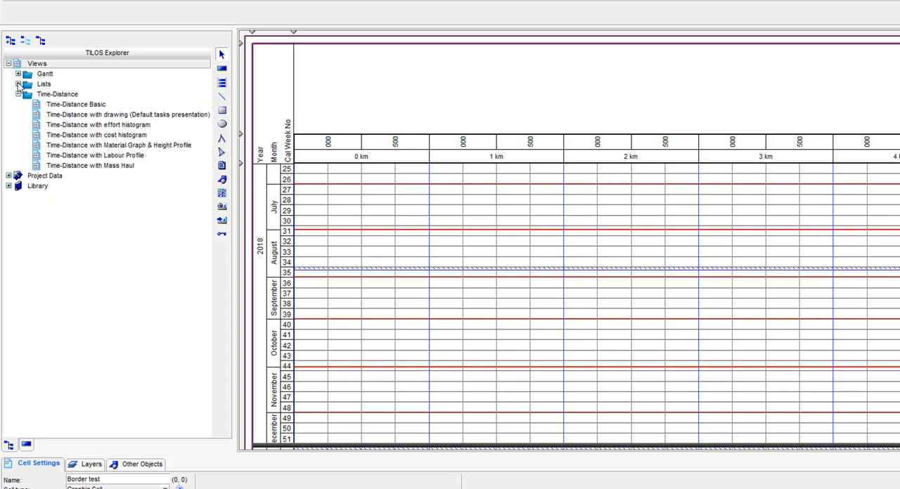
click(87, 115)
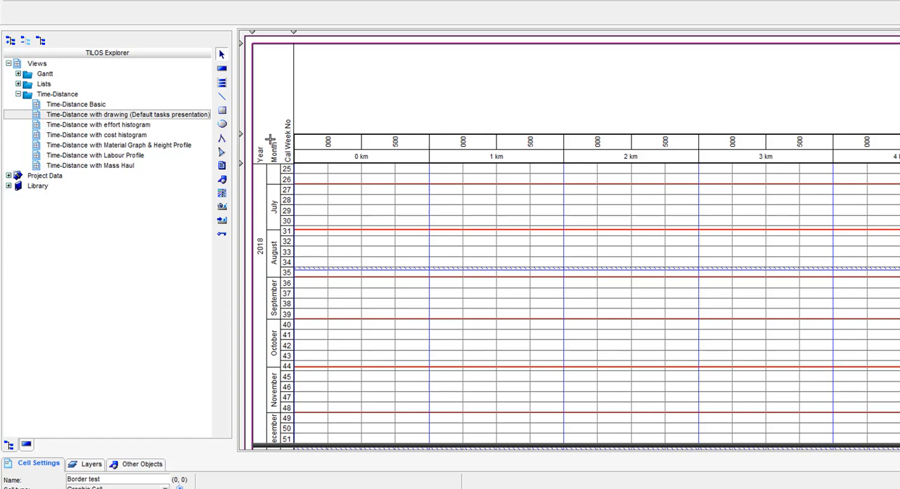
Step: Examine the calendars under Project Data and the commands available for them, including New Calendar
click(8, 176)
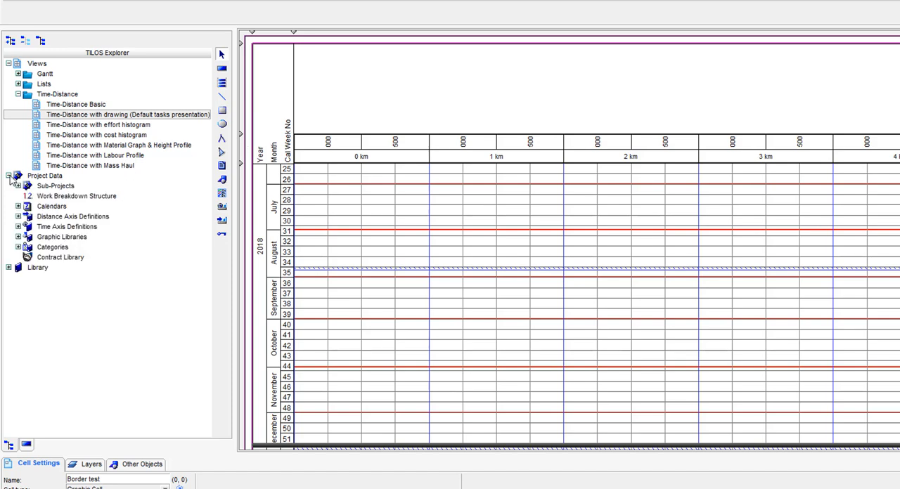
click(18, 207)
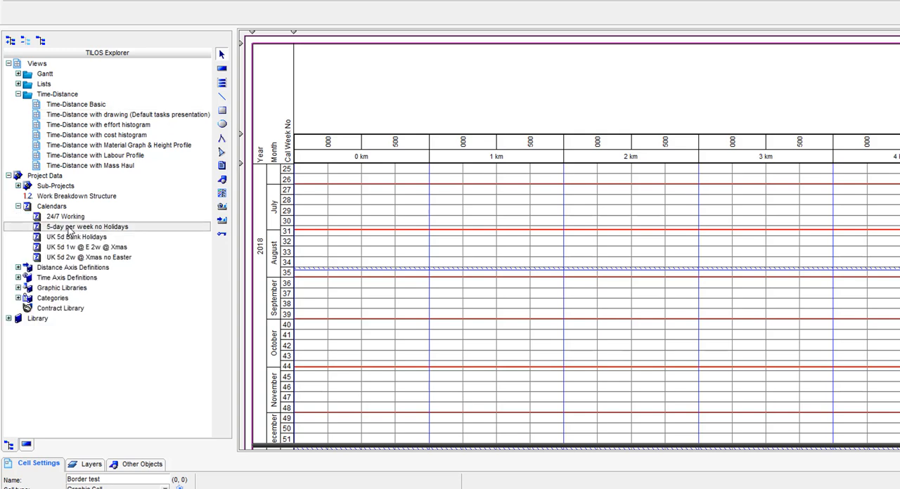
right_click(69, 232)
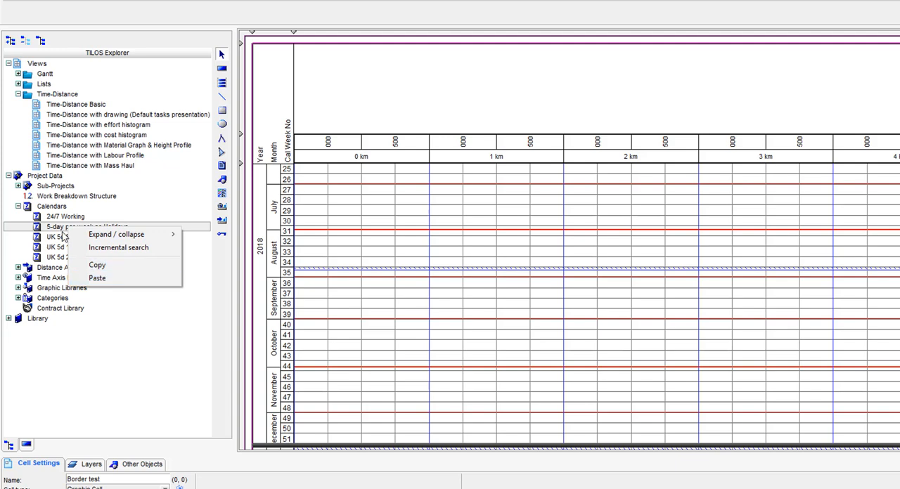
right_click(52, 207)
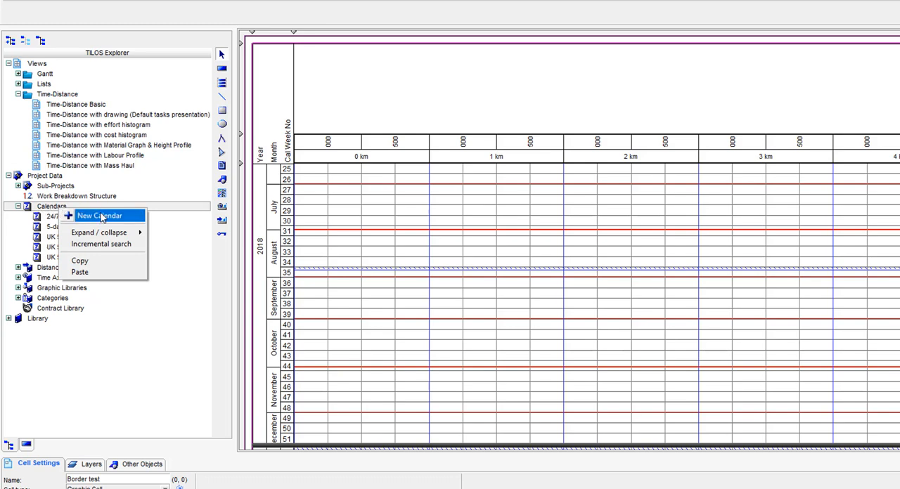
click(19, 207)
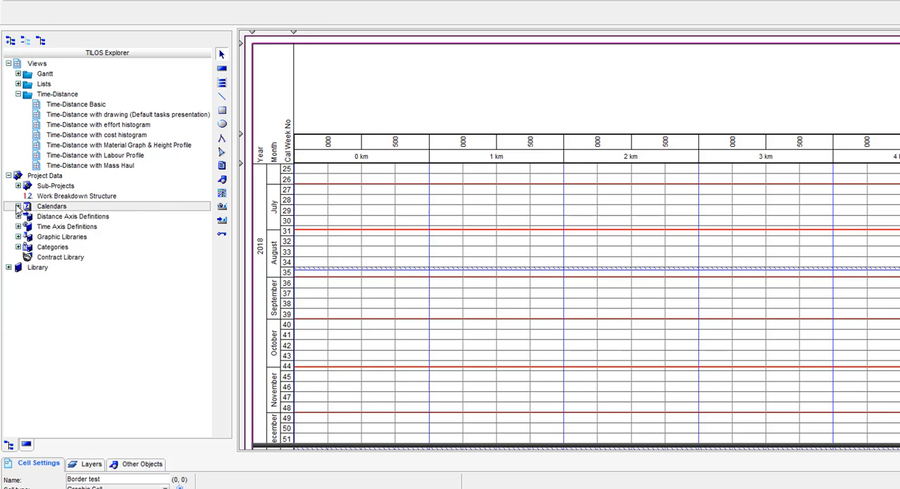
Step: Collapse Project Data and show the Library groups in the project tree, and slightly narrow the TILOS Explorer pane
click(8, 176)
click(8, 185)
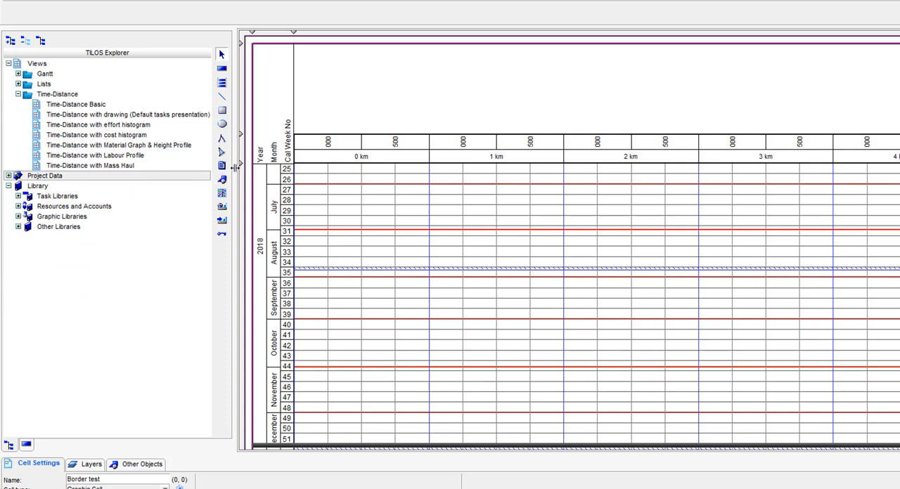
mouse_move(229, 167)
mouse_down()
mouse_move(186, 168)
mouse_move(222, 168)
mouse_up()
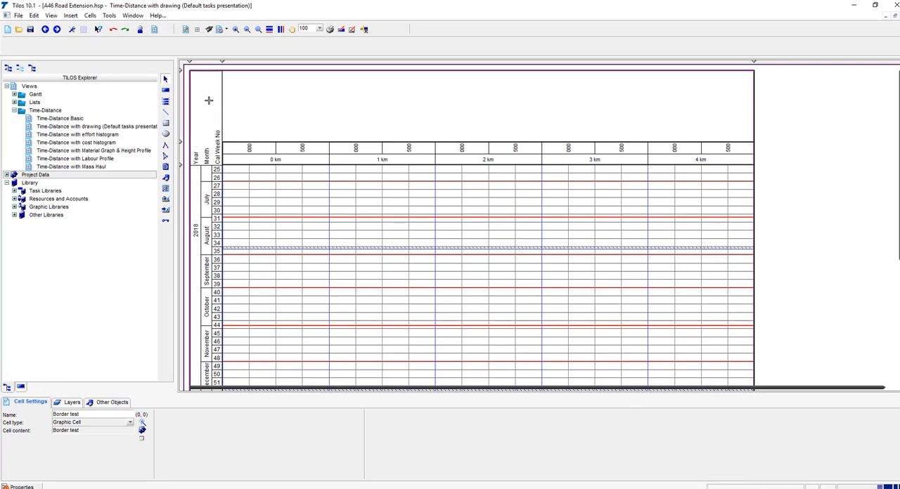
Step: Check the zoom levels offered for the time-distance view and examine the settings of the empty drawing cell above the distance scale
click(320, 29)
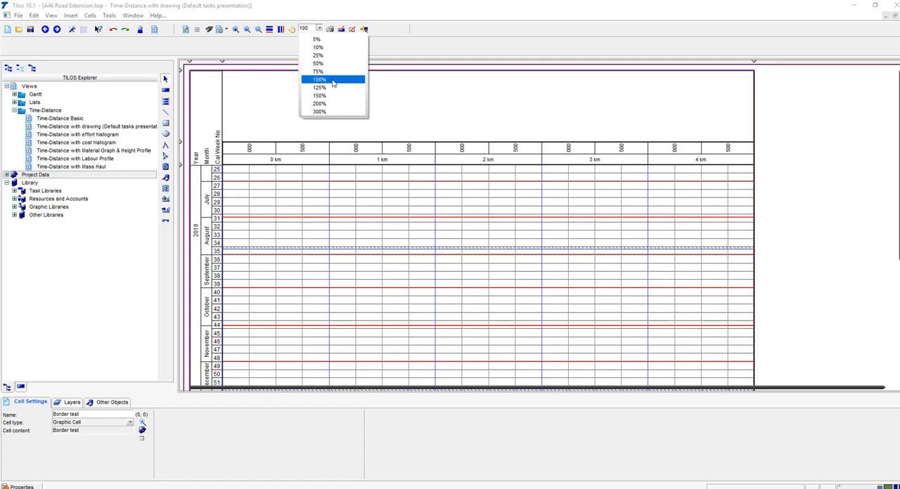
click(298, 179)
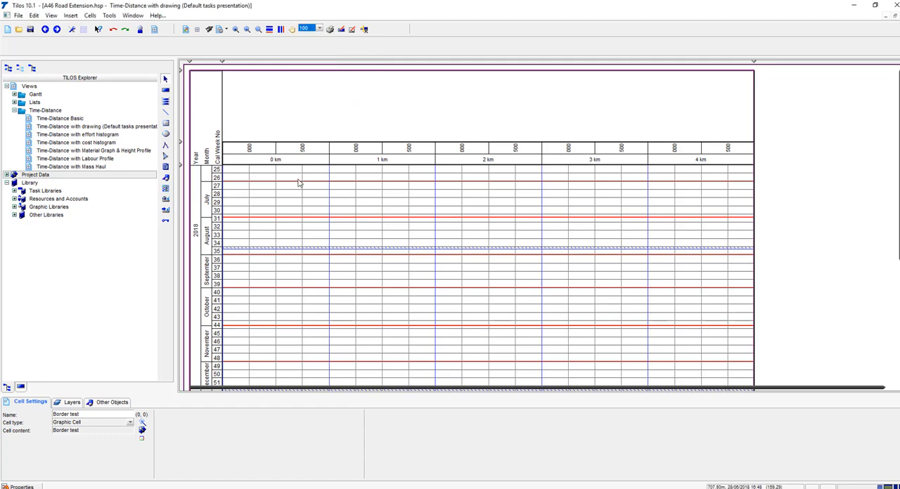
click(298, 113)
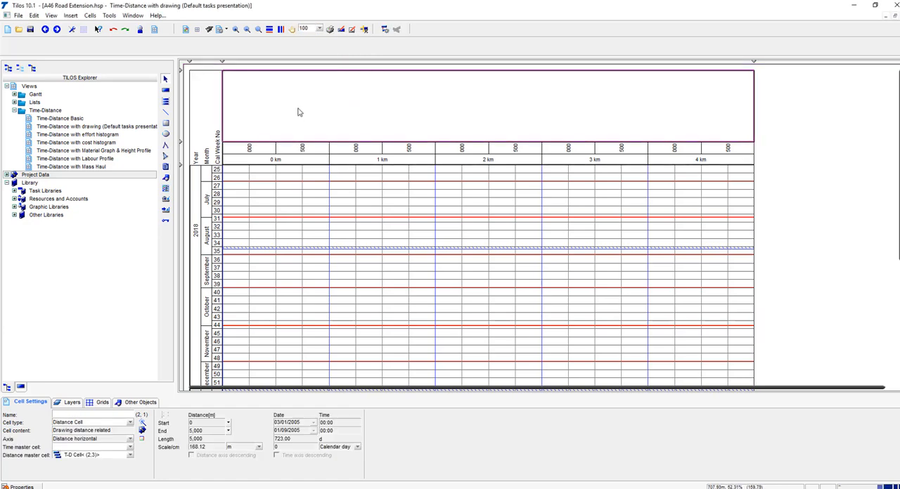
Step: Examine the distance scale's definitions, including the interval of its metre scale, and the cell settings of the time-distance grid below
click(295, 147)
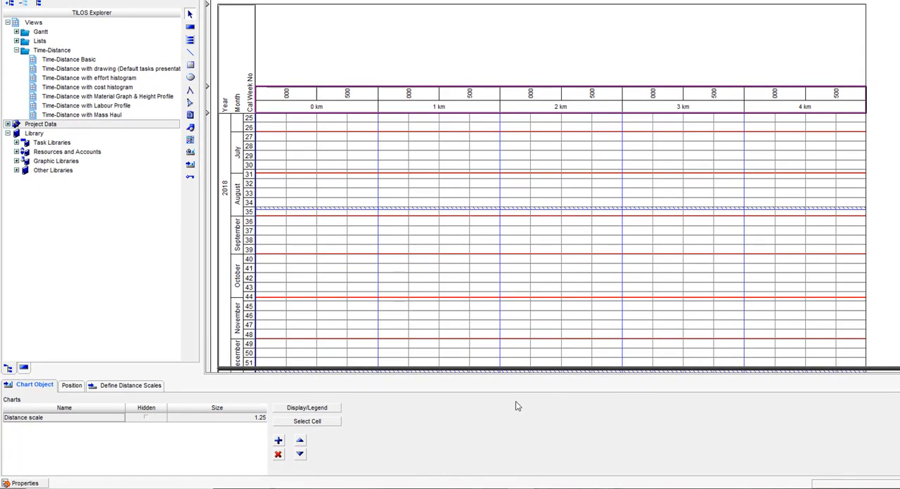
click(144, 388)
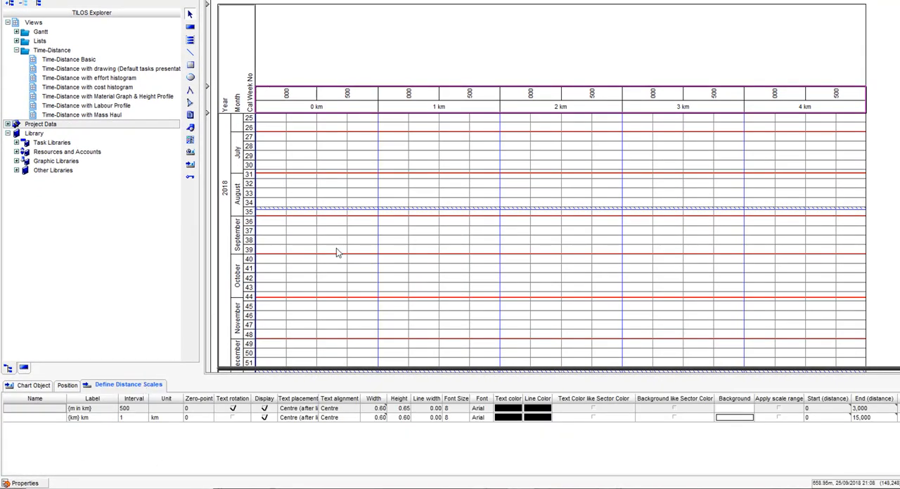
click(140, 411)
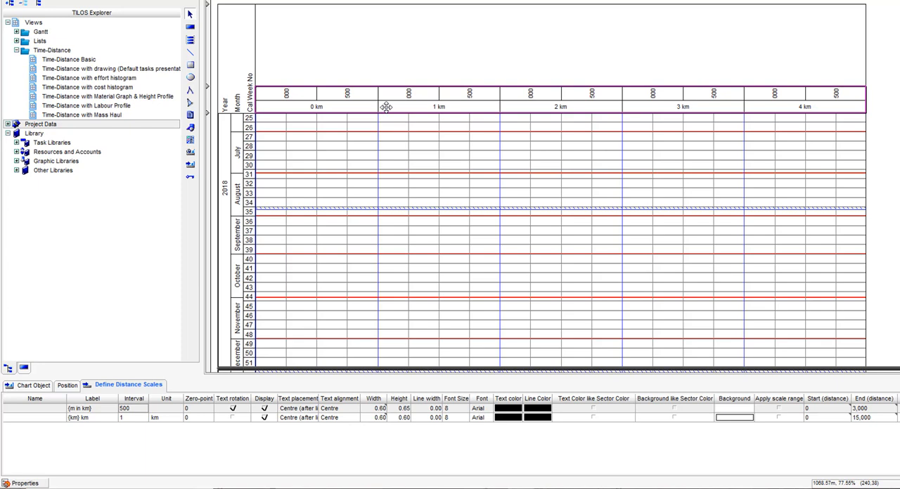
click(374, 130)
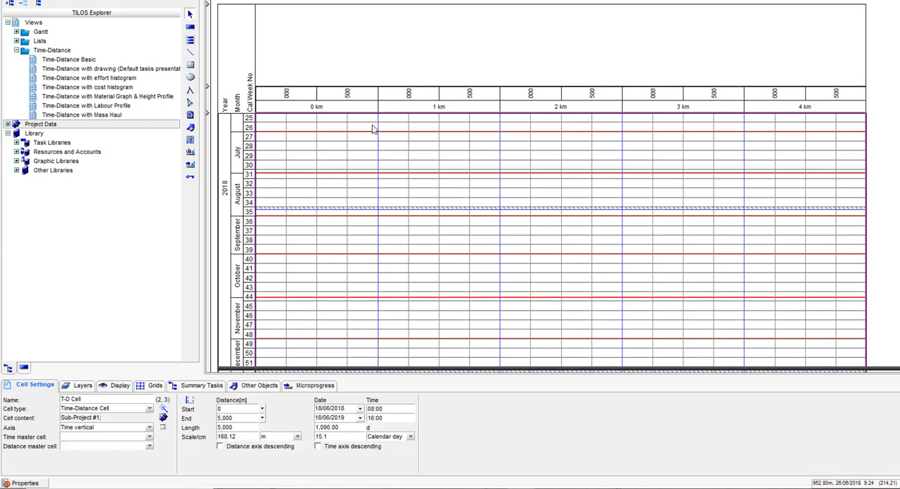